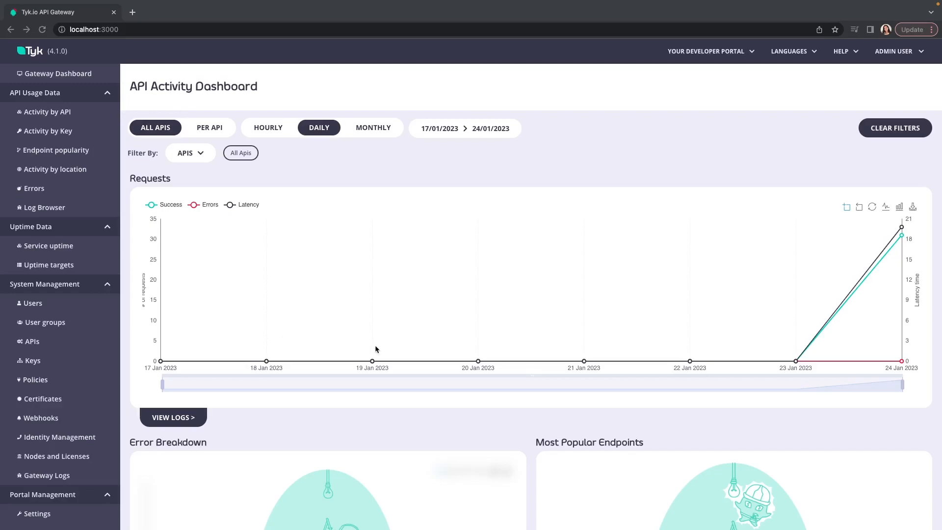
Review the API Activity Dashboard and open the Log Browser to check for recorded requests
{"action": "scroll", "coordinate": [375, 346], "scroll_direction": "down", "scroll_amount": 3}
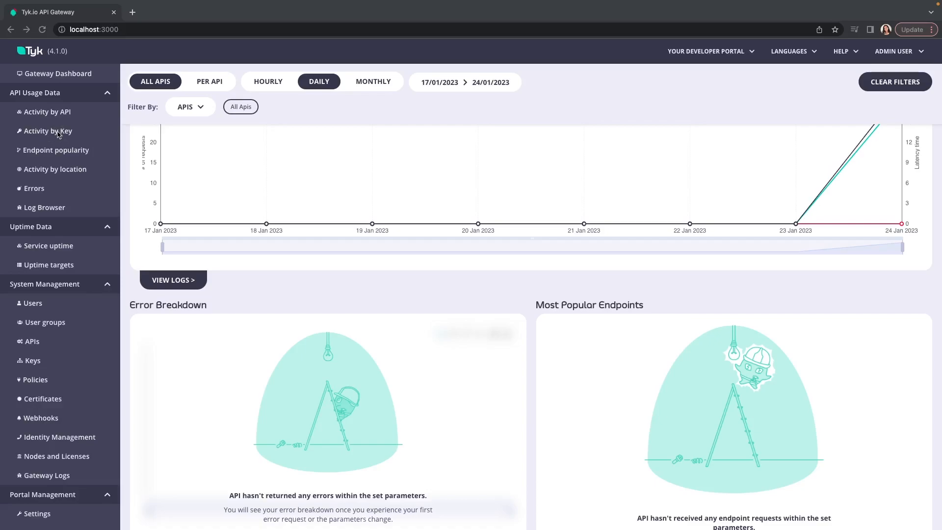
{"action": "left_click", "coordinate": [45, 208]}
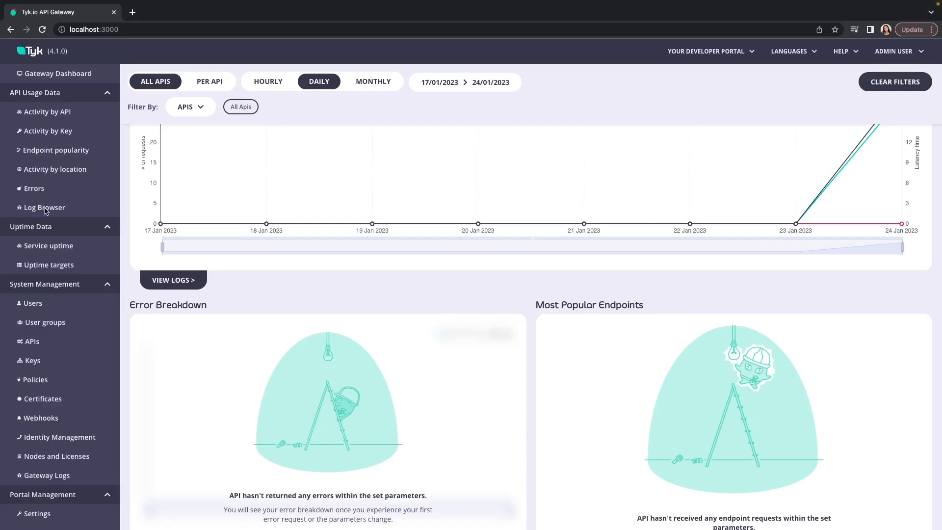
{"action": "left_click", "coordinate": [45, 210]}
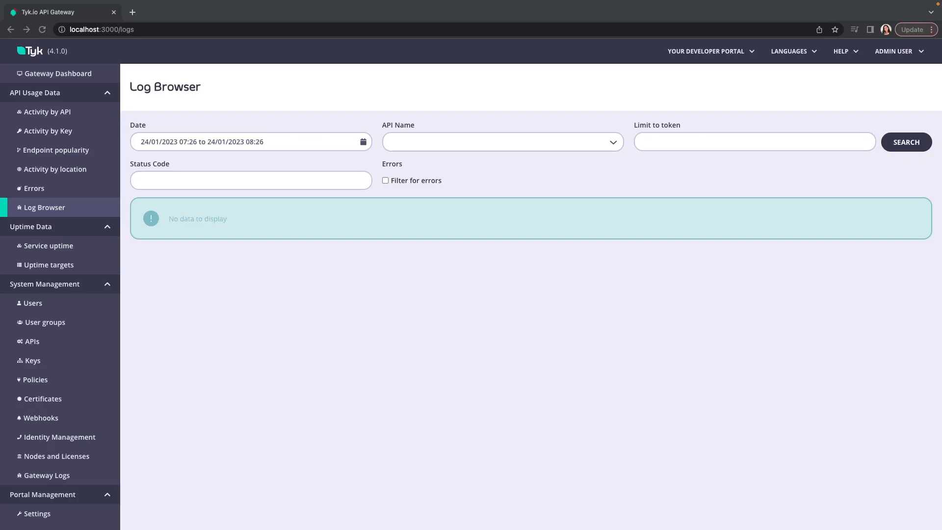
Add a new HTTP API named hello-world with the default upstream URL and proceed to its configuration
{"action": "left_click", "coordinate": [33, 343]}
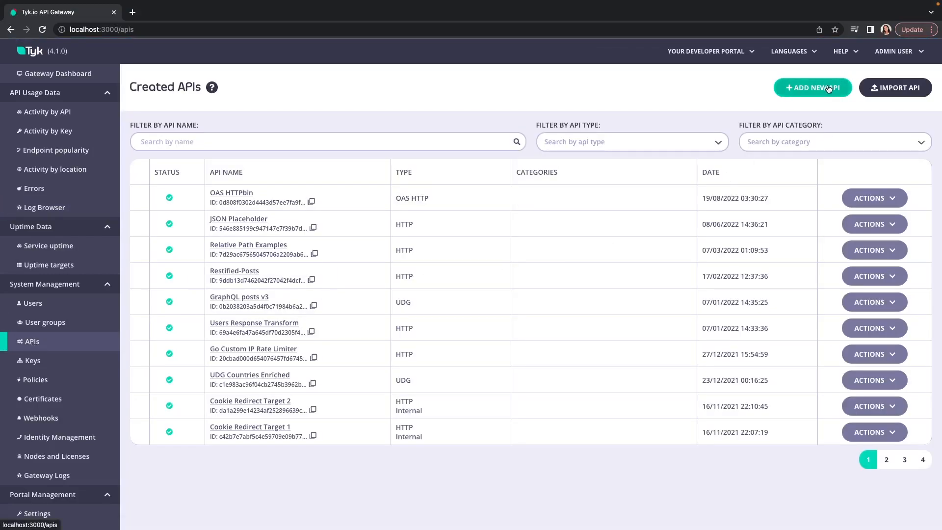
{"action": "left_click", "coordinate": [800, 91]}
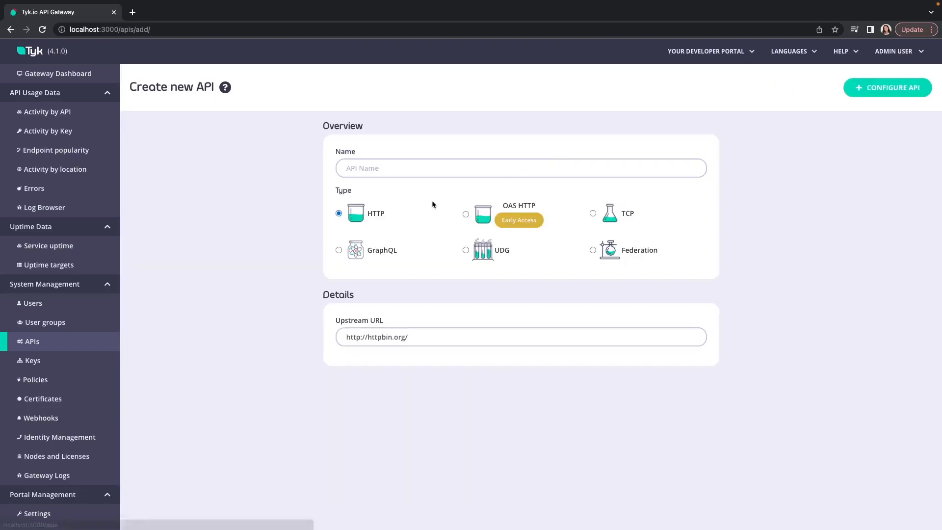
{"action": "left_click", "coordinate": [422, 174]}
{"action": "type", "text": "hello-w"}
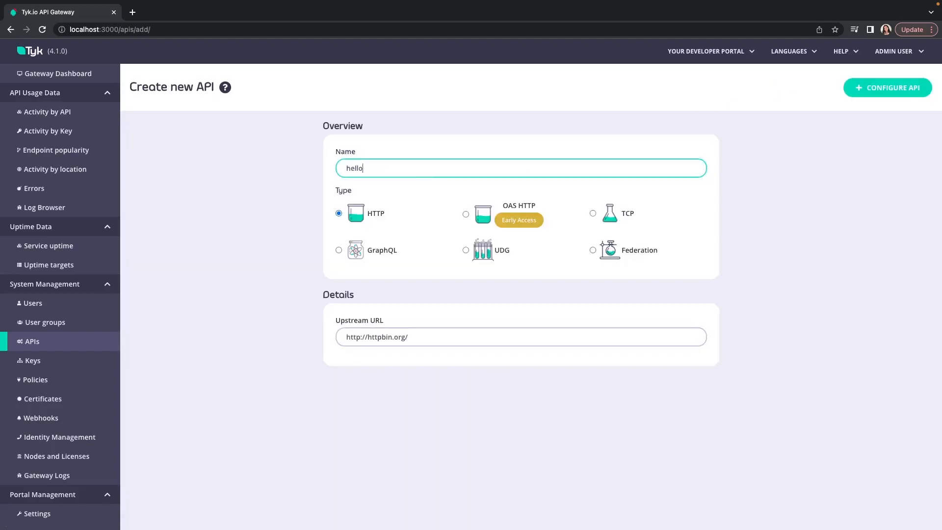
{"action": "key", "text": "BackSpace"}
{"action": "type", "text": "-world"}
{"action": "left_click", "coordinate": [882, 89]}
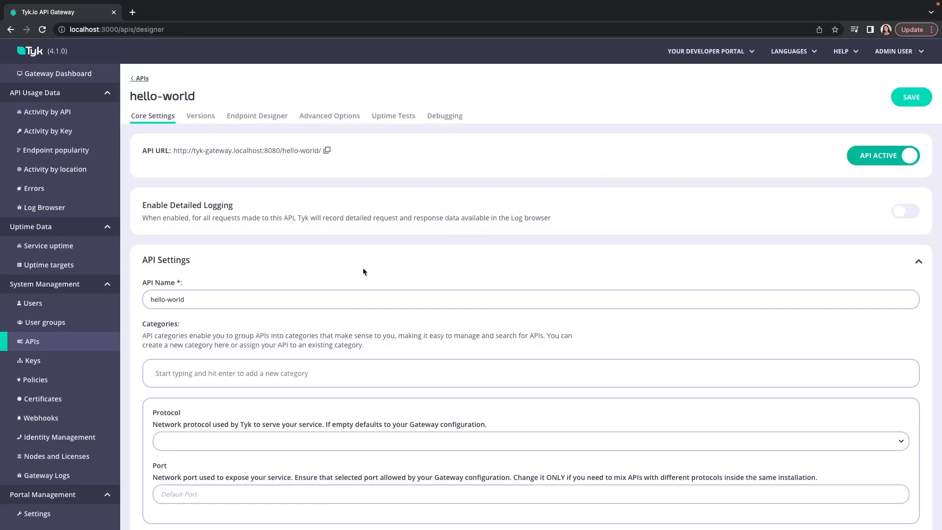
Set the hello-world API's authentication mode to Open (Keyless) and save the API
{"action": "scroll", "coordinate": [363, 267], "scroll_direction": "down", "scroll_amount": 3}
{"action": "scroll", "coordinate": [362, 268], "scroll_direction": "down", "scroll_amount": 5}
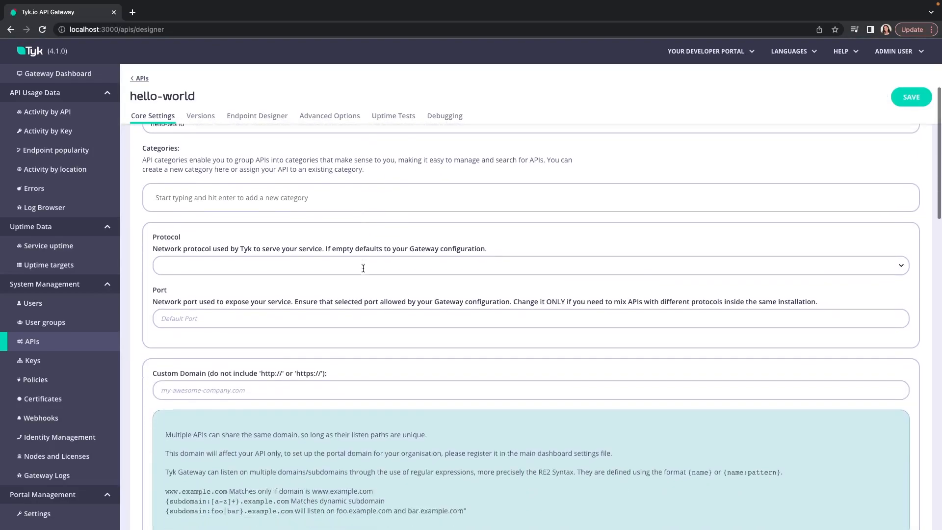
{"action": "scroll", "coordinate": [362, 271], "scroll_direction": "down", "scroll_amount": 2}
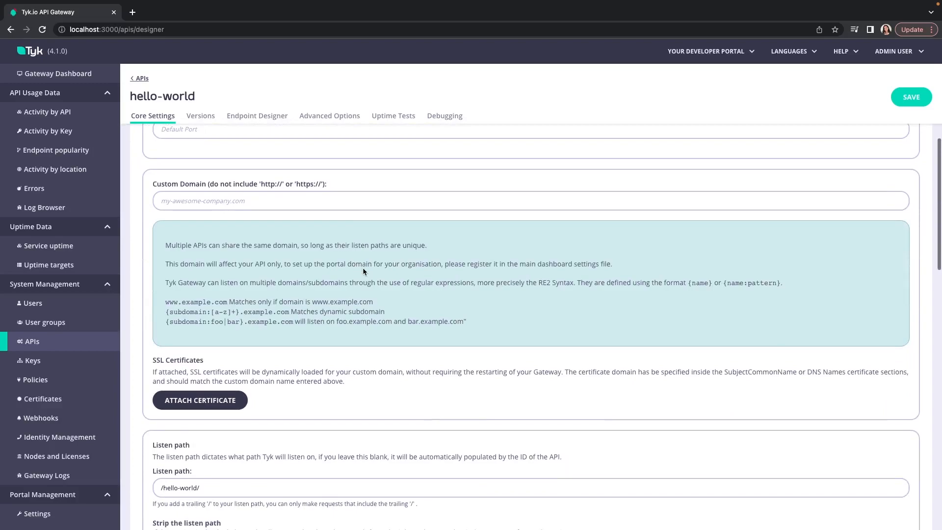
{"action": "scroll", "coordinate": [363, 268], "scroll_direction": "down", "scroll_amount": 2}
{"action": "scroll", "coordinate": [363, 268], "scroll_direction": "down", "scroll_amount": 5}
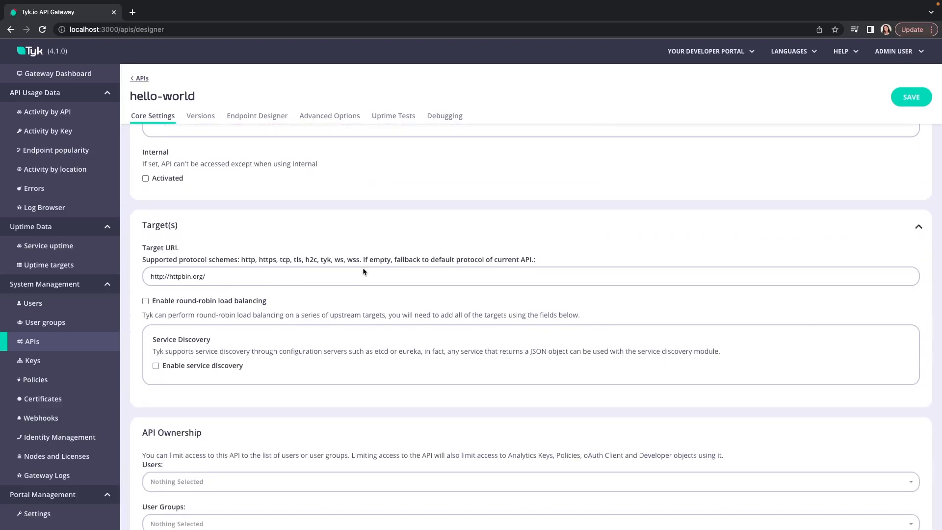
{"action": "scroll", "coordinate": [363, 268], "scroll_direction": "down", "scroll_amount": 6}
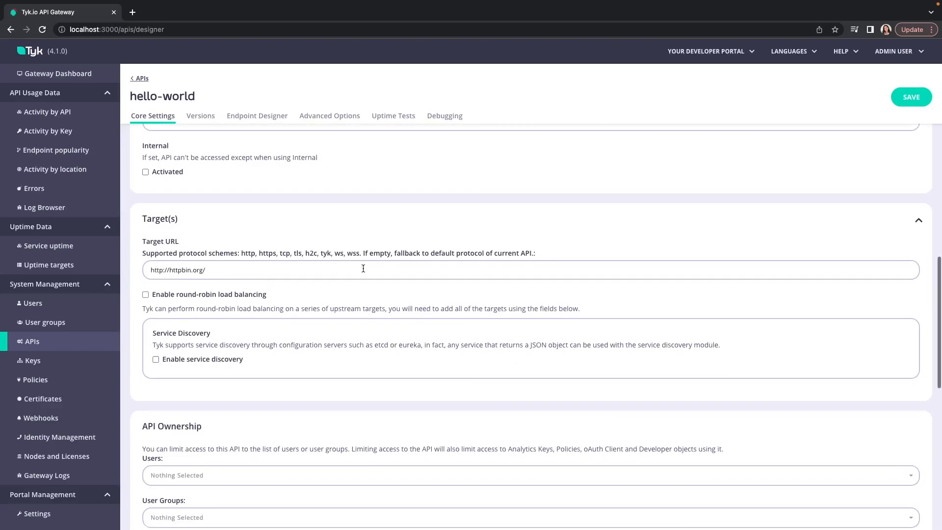
{"action": "scroll", "coordinate": [363, 267], "scroll_direction": "down", "scroll_amount": 4}
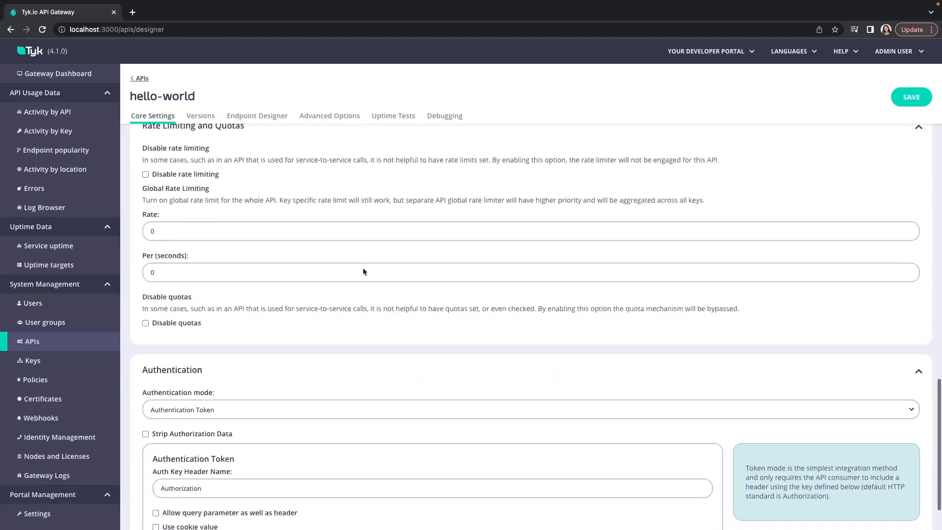
{"action": "left_click", "coordinate": [287, 349]}
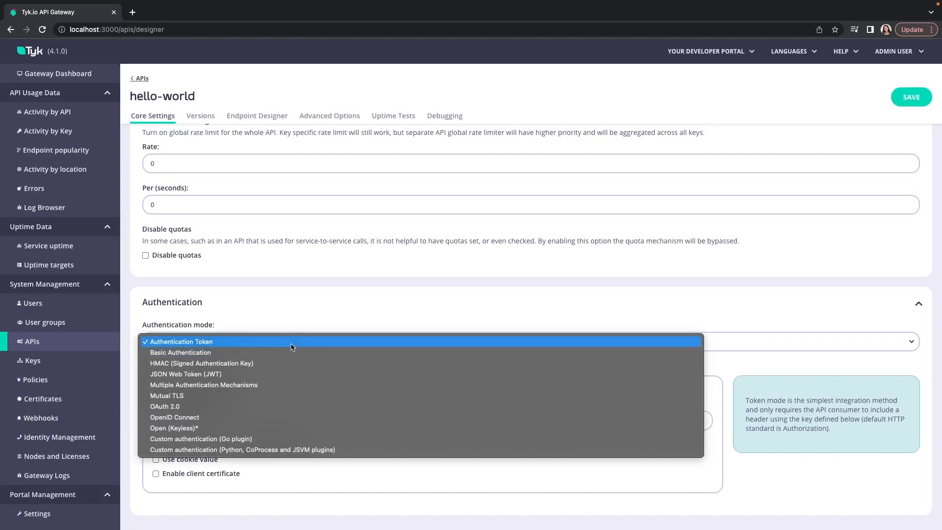
{"action": "left_click", "coordinate": [242, 427]}
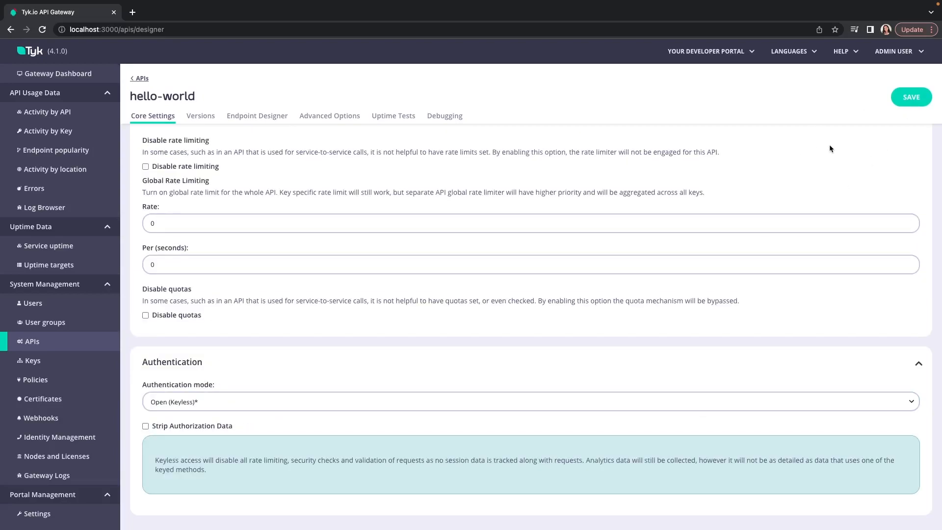
{"action": "scroll", "coordinate": [829, 144], "scroll_direction": "up", "scroll_amount": 4}
{"action": "scroll", "coordinate": [829, 148], "scroll_direction": "up", "scroll_amount": 10}
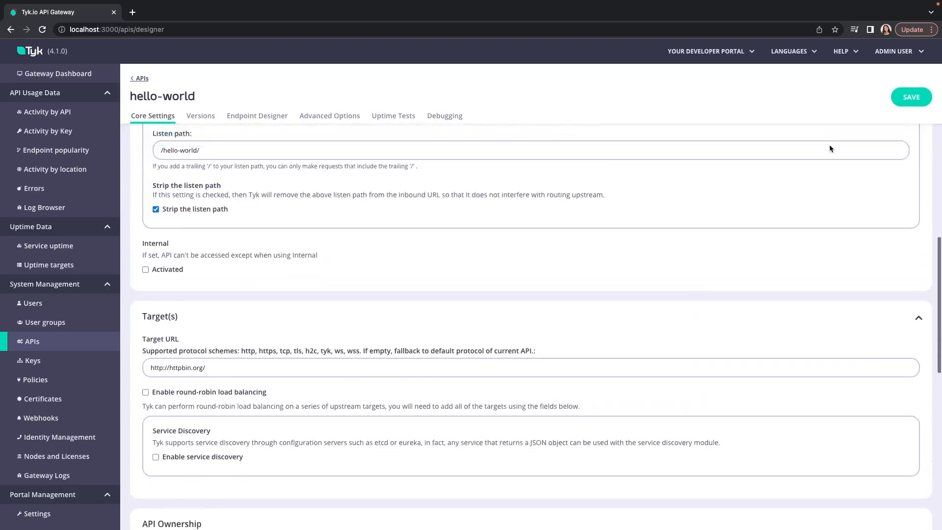
{"action": "left_click", "coordinate": [919, 97]}
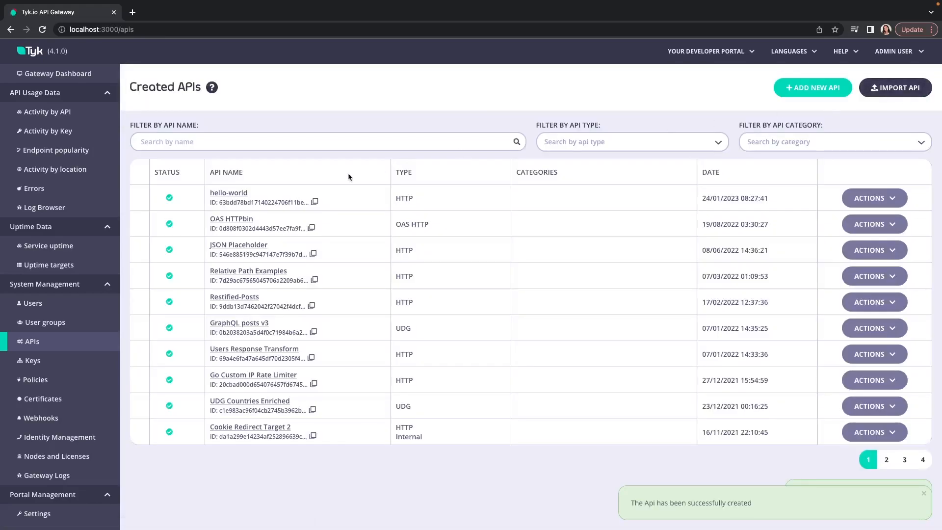
Copy the API URL of hello-world and paste it as the request URL of the untitled GET request in Postman
{"action": "left_click", "coordinate": [233, 193]}
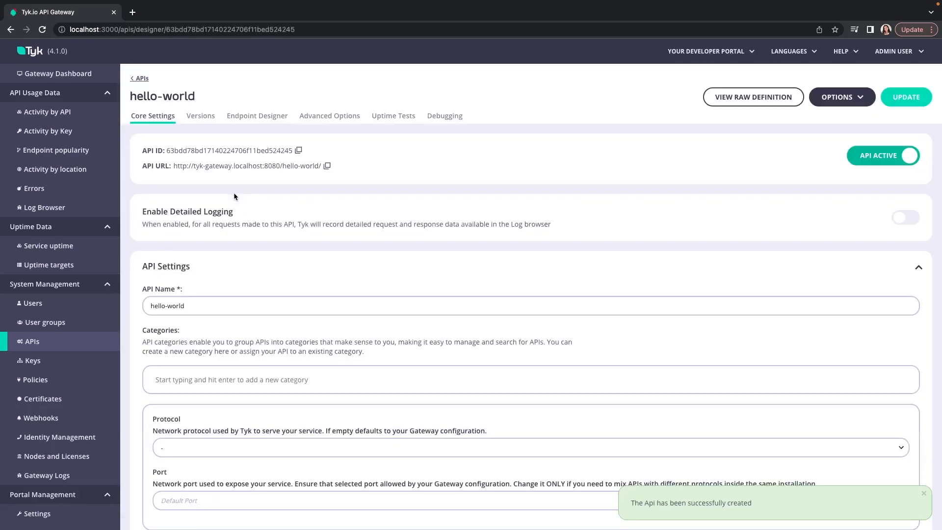
{"action": "left_click", "coordinate": [328, 166]}
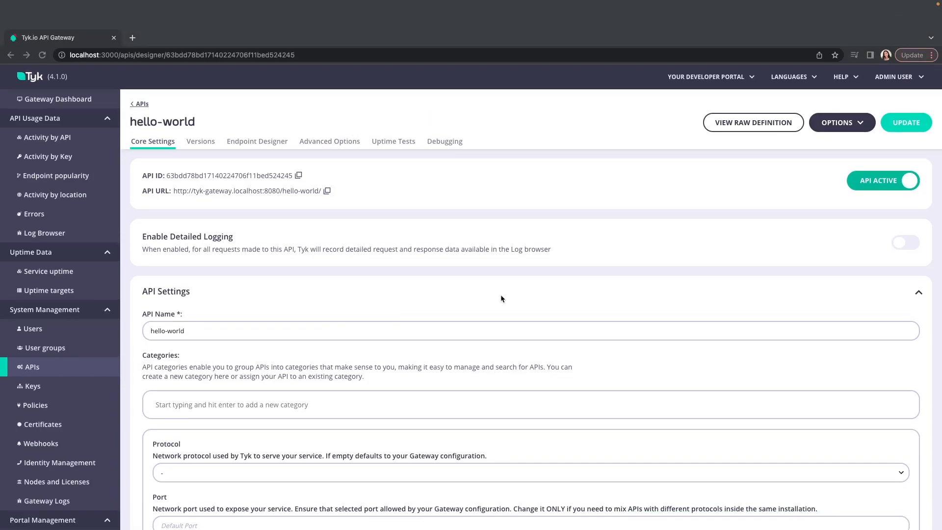
{"action": "key", "text": "ctrl+Right"}
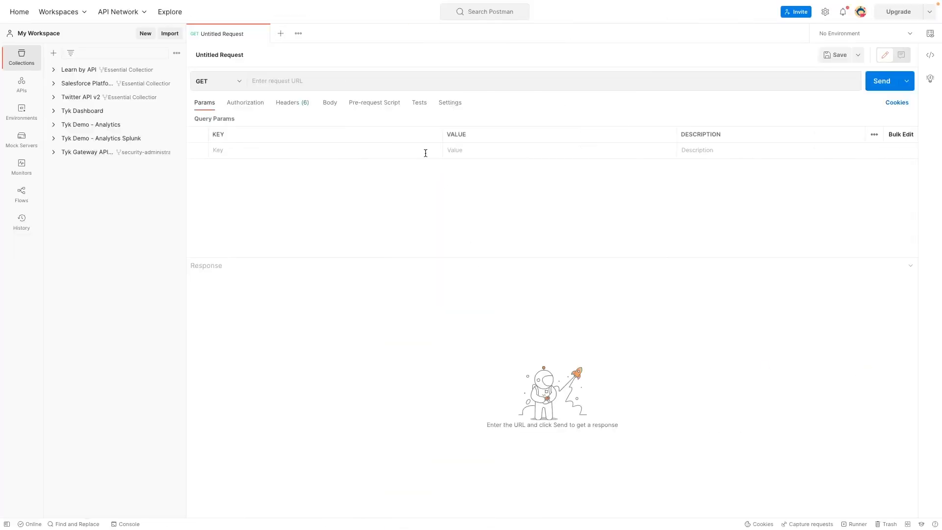
{"action": "left_click", "coordinate": [349, 76]}
{"action": "key", "text": "super+v"}
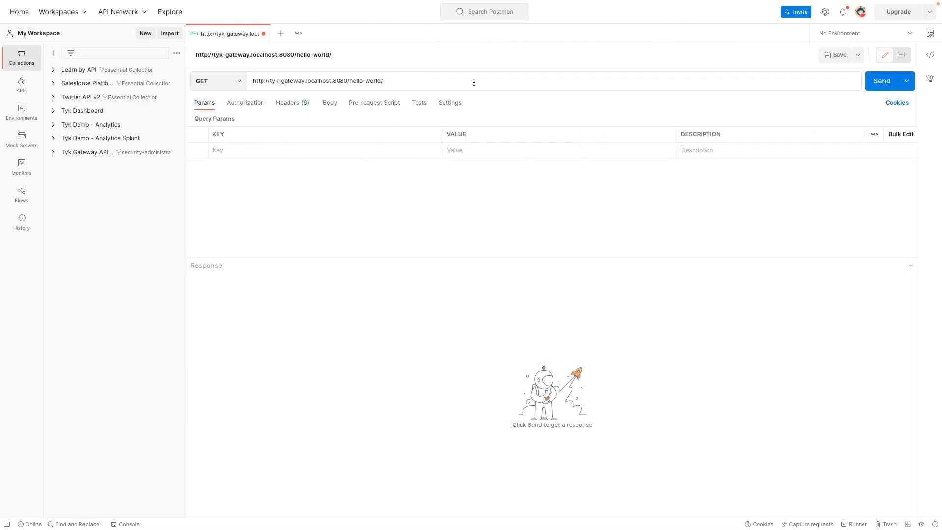
Send the GET request to the hello-world URL three times
{"action": "left_click", "coordinate": [876, 83]}
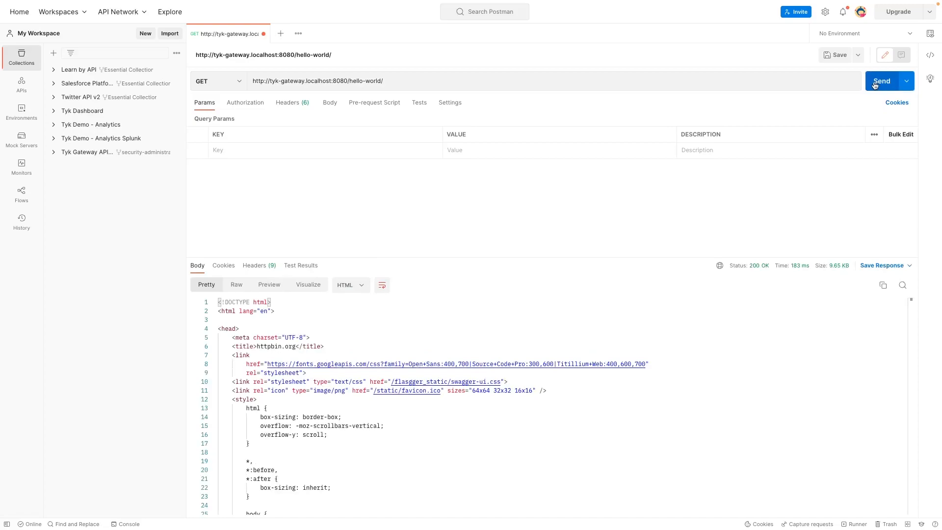
{"action": "left_click", "coordinate": [876, 84]}
{"action": "left_click", "coordinate": [876, 84]}
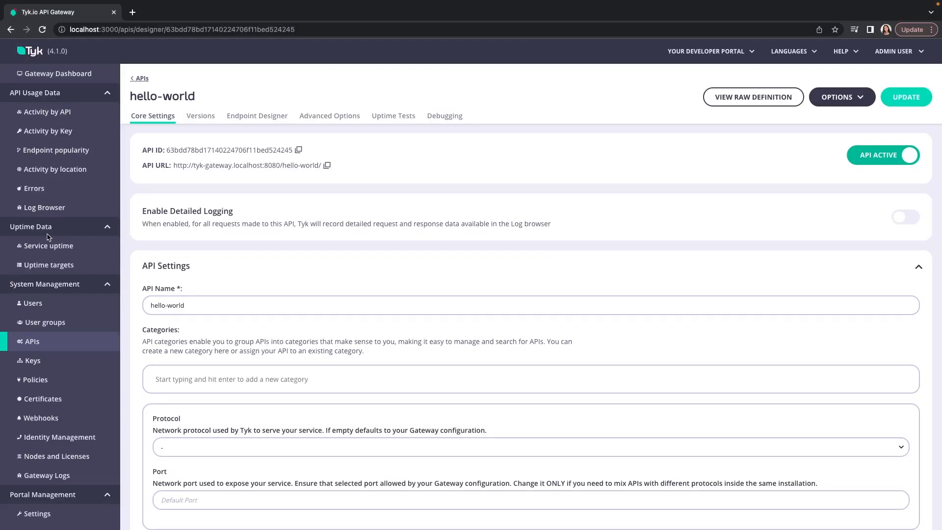
Switch back to the Tyk dashboard, open the Log Browser and examine the details of the first logged request
{"action": "left_click", "coordinate": [73, 211]}
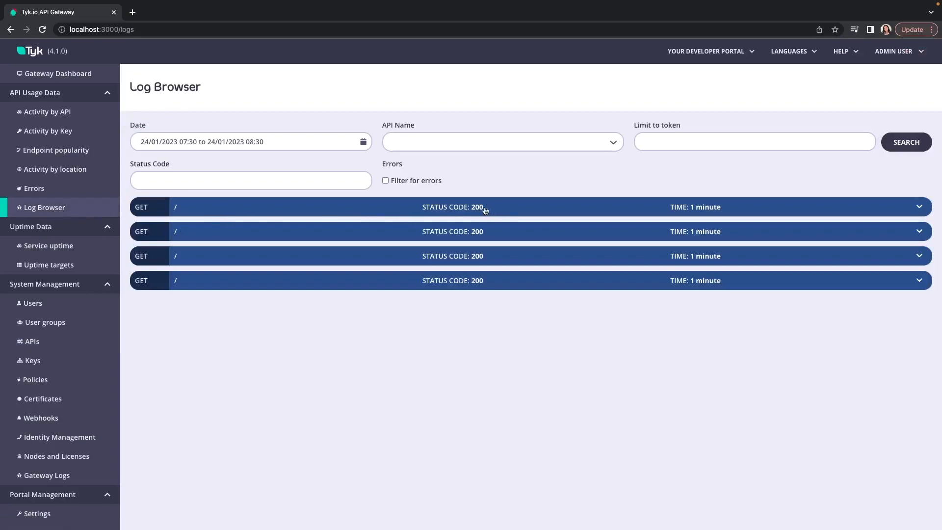
{"action": "left_click", "coordinate": [350, 211]}
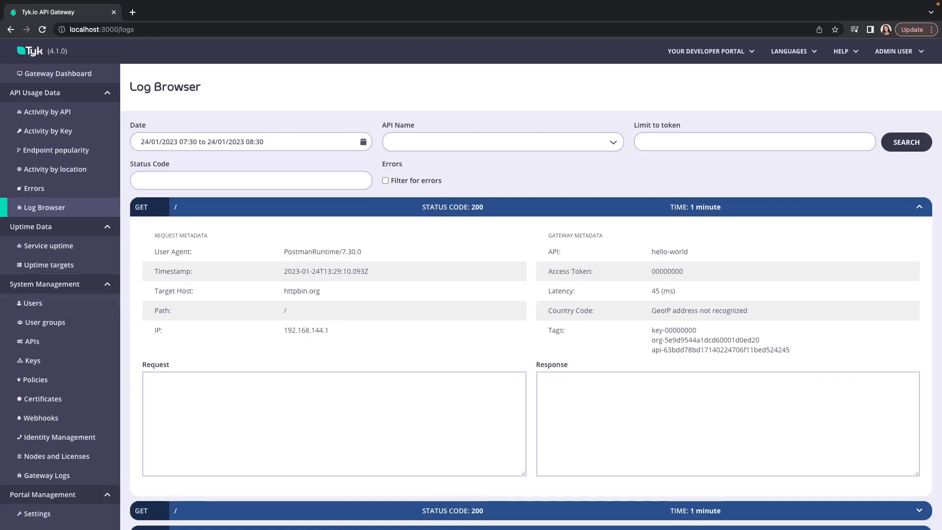
Enable Detailed Logging for the hello-world API and update the API
{"action": "left_click", "coordinate": [50, 342]}
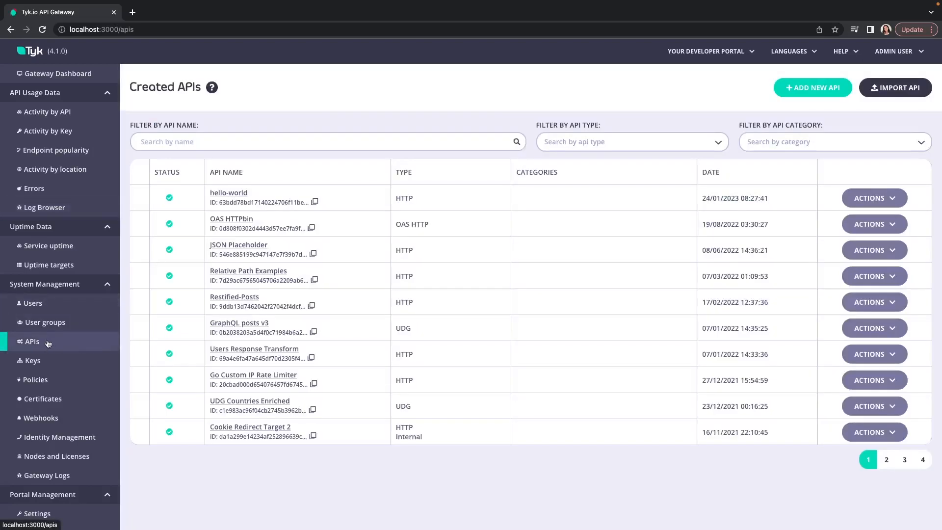
{"action": "left_click", "coordinate": [224, 195]}
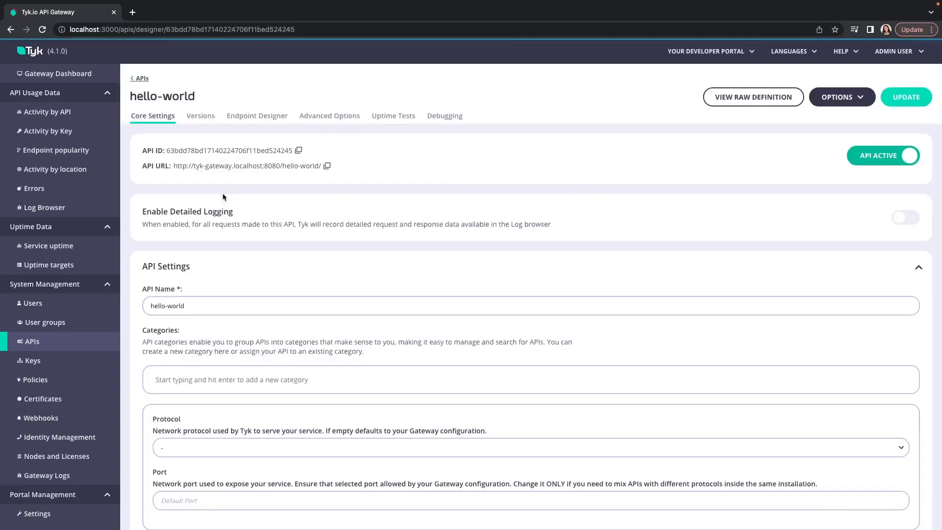
{"action": "left_click", "coordinate": [907, 220]}
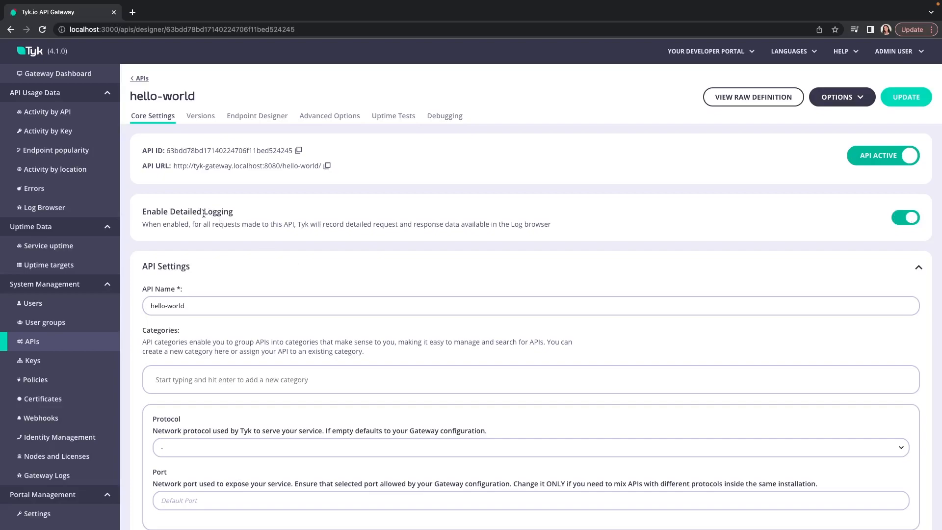
{"action": "left_click_drag", "start_coordinate": [237, 213], "coordinate": [132, 209]}
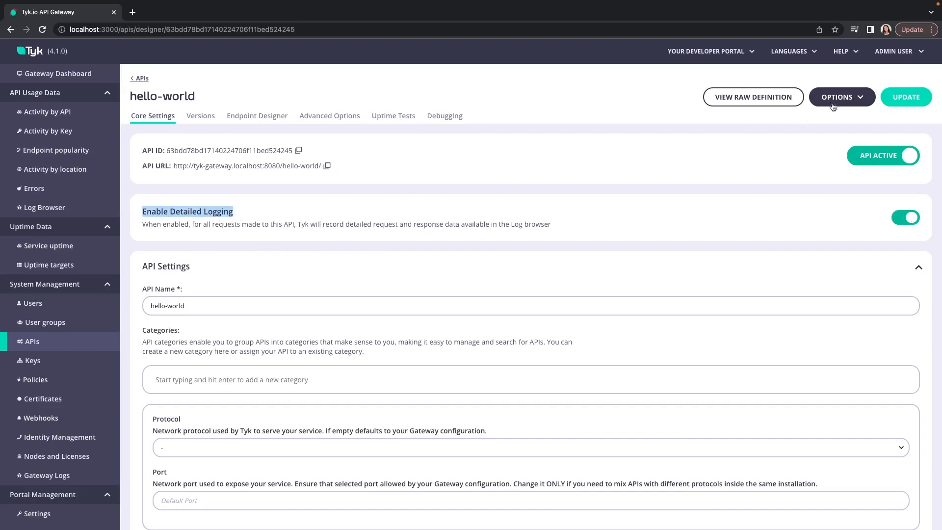
{"action": "left_click", "coordinate": [906, 97]}
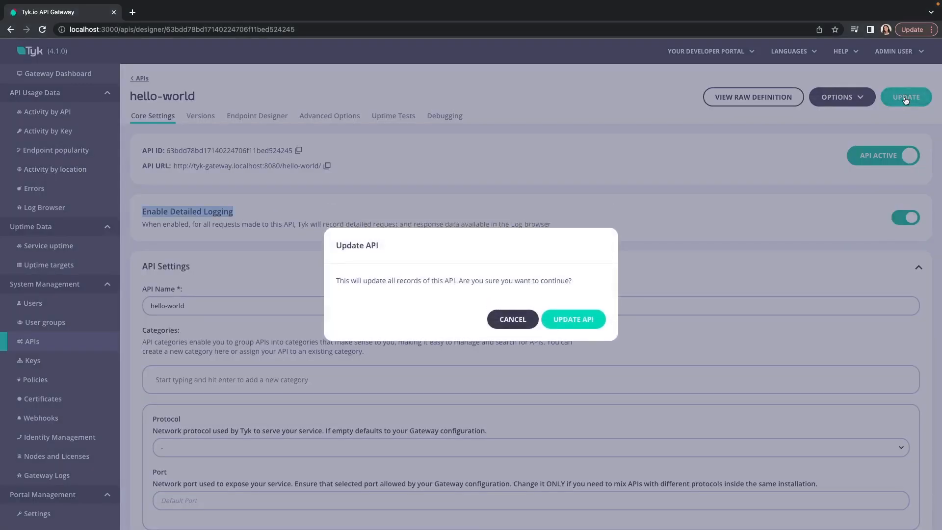
{"action": "left_click", "coordinate": [570, 320]}
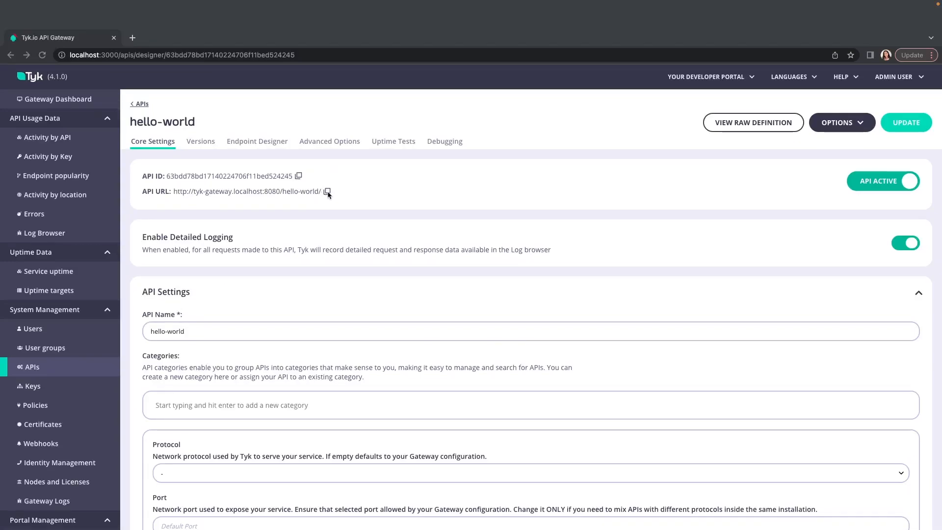
Copy the API URL, switch to Postman, remove the trailing "get" from the request URL and send the request to /hello-world/ twice
{"action": "left_click", "coordinate": [326, 167]}
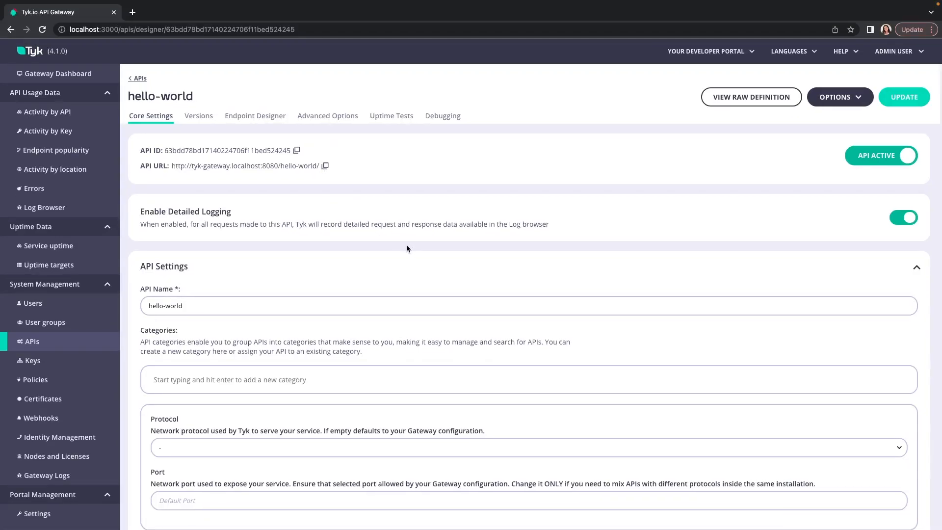
{"action": "key", "text": "ctrl+Right"}
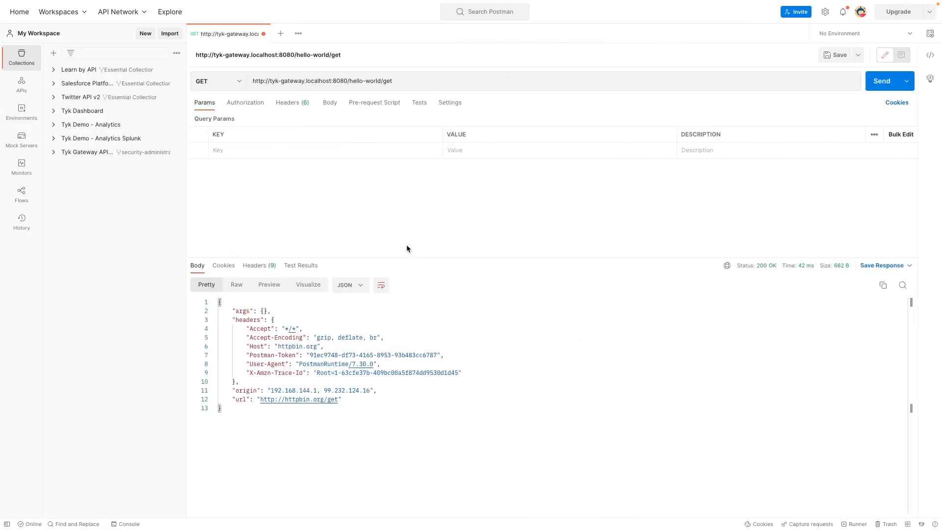
{"action": "left_click", "coordinate": [414, 83]}
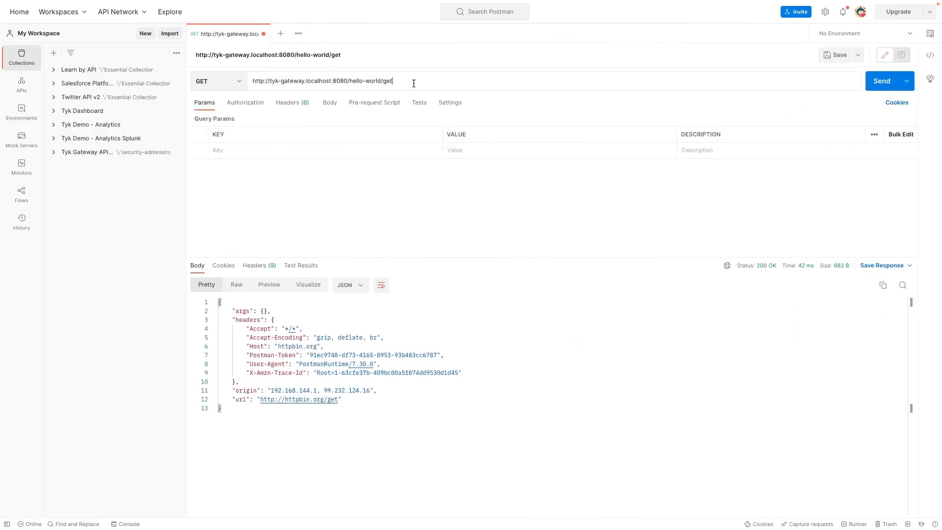
{"action": "key", "text": "BackSpace"}
{"action": "key", "text": "BackSpace"}
{"action": "key", "text": "BackSpace"}
{"action": "left_click", "coordinate": [873, 82]}
{"action": "left_click", "coordinate": [875, 83]}
Append "get" to the hello-world request URL and send the request
{"action": "left_click", "coordinate": [423, 82]}
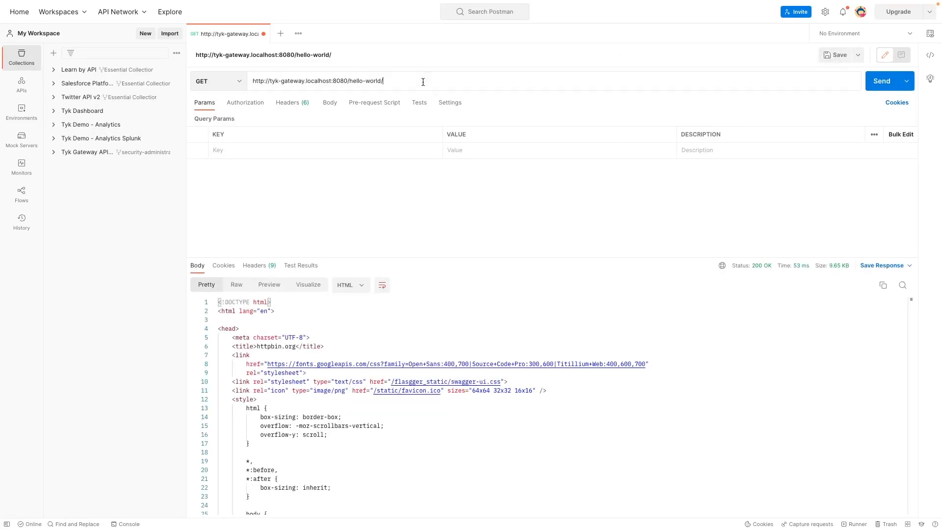
{"action": "type", "text": "get"}
{"action": "left_click", "coordinate": [878, 82]}
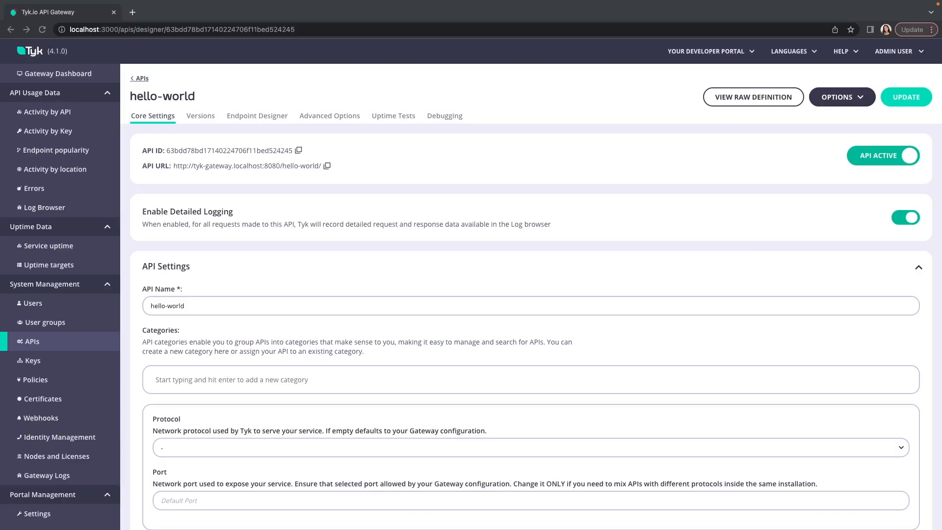
Open the Log Browser and examine the request and response details of the most recent /get entry
{"action": "left_click", "coordinate": [56, 208]}
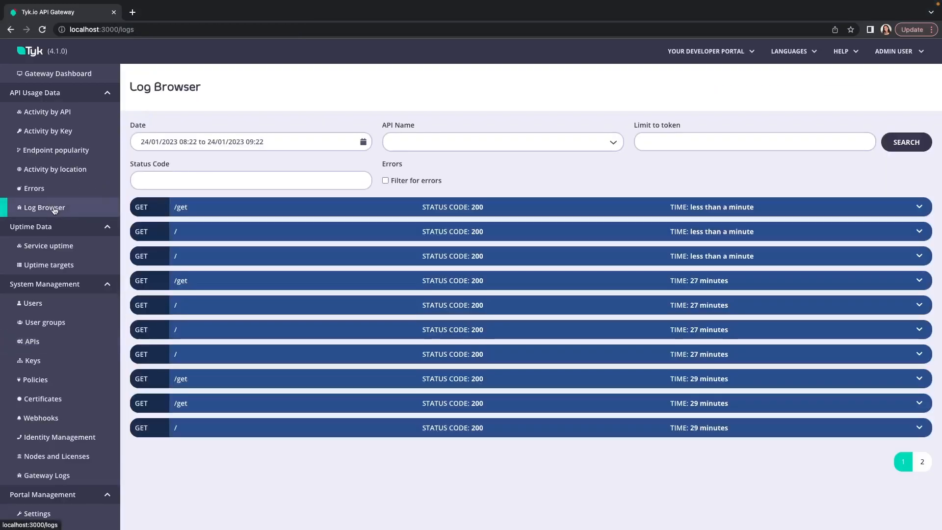
{"action": "left_click", "coordinate": [230, 208]}
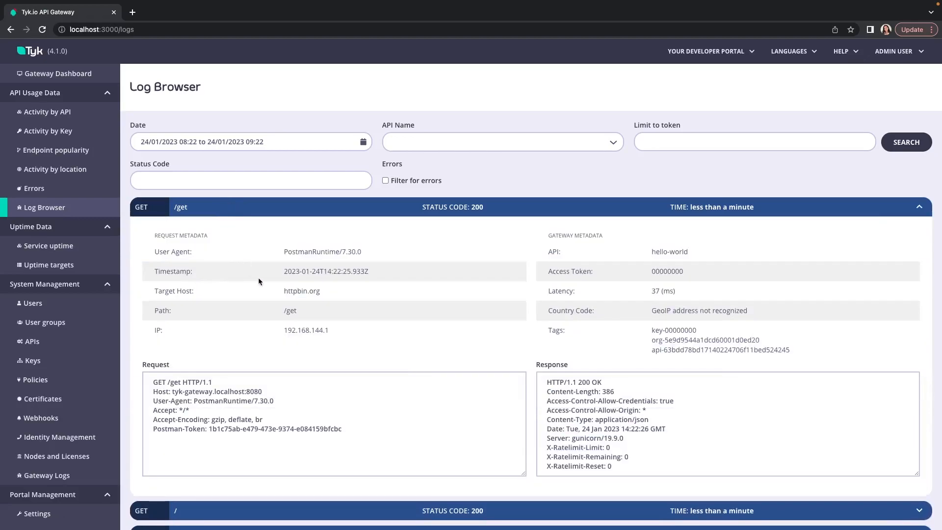
{"action": "left_click_drag", "start_coordinate": [379, 443], "coordinate": [256, 420]}
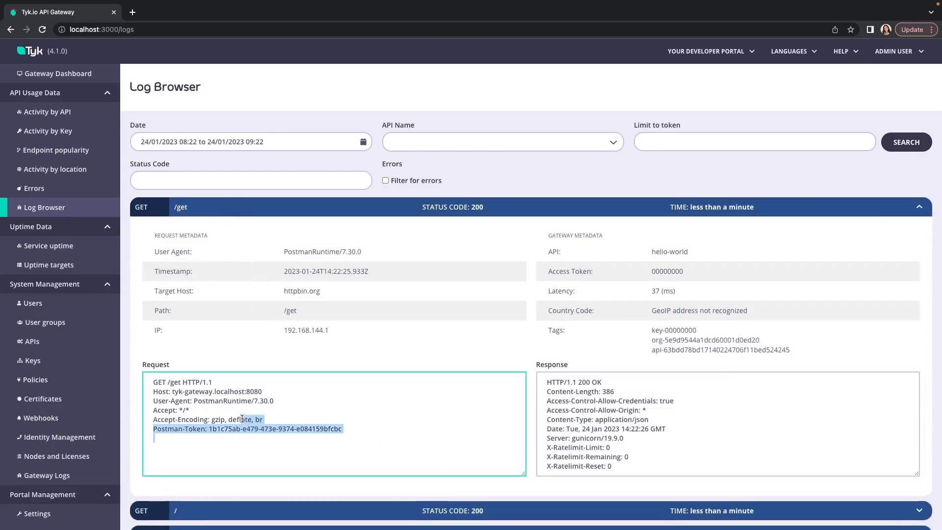
{"action": "left_click", "coordinate": [733, 467]}
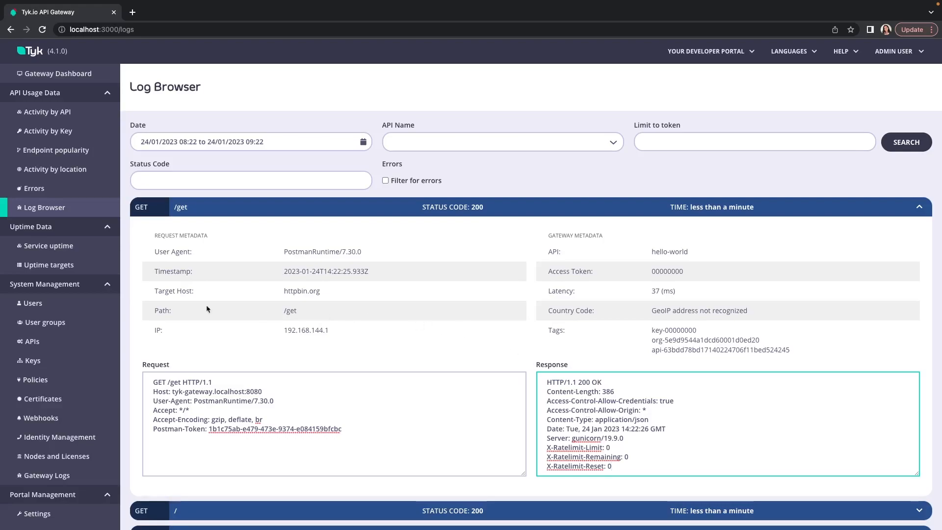
Open the hello-world API's advanced options and remove the existing x-request-id entry from its header tags
{"action": "left_click", "coordinate": [42, 342]}
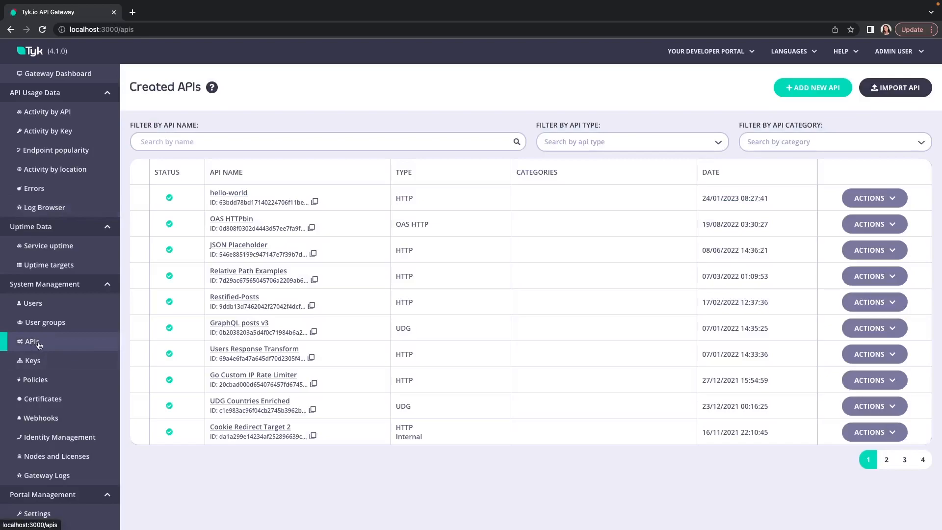
{"action": "left_click", "coordinate": [230, 193]}
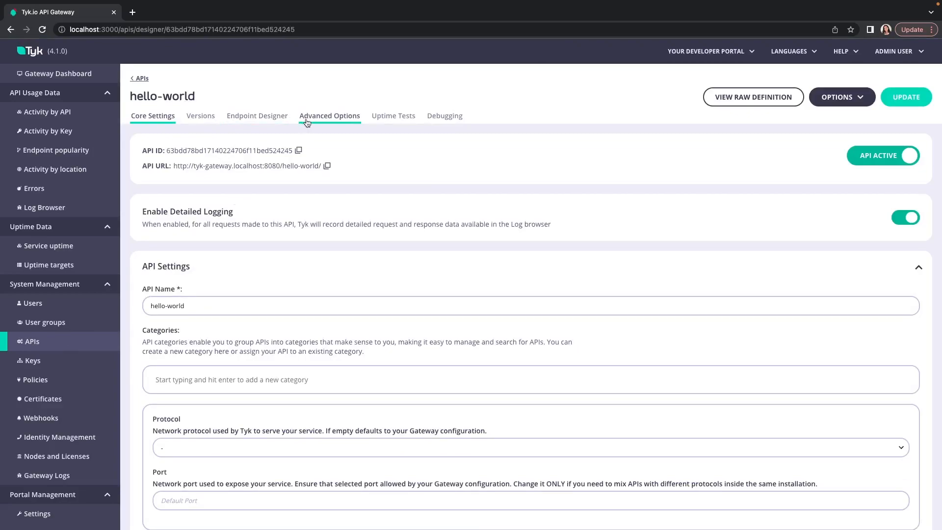
{"action": "left_click", "coordinate": [333, 120]}
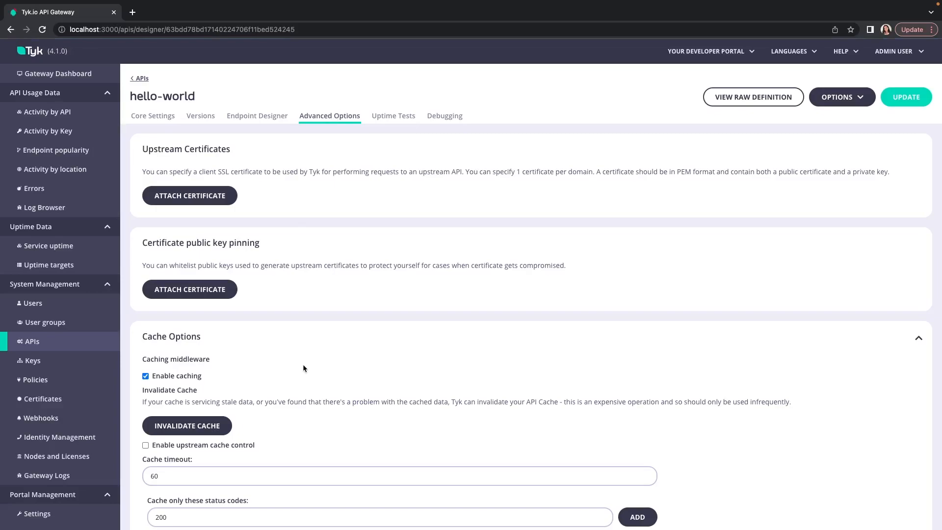
{"action": "scroll", "coordinate": [302, 365], "scroll_direction": "down", "scroll_amount": 8}
{"action": "scroll", "coordinate": [303, 367], "scroll_direction": "down", "scroll_amount": 12}
{"action": "scroll", "coordinate": [303, 368], "scroll_direction": "down", "scroll_amount": 10}
{"action": "scroll", "coordinate": [303, 367], "scroll_direction": "down", "scroll_amount": 6}
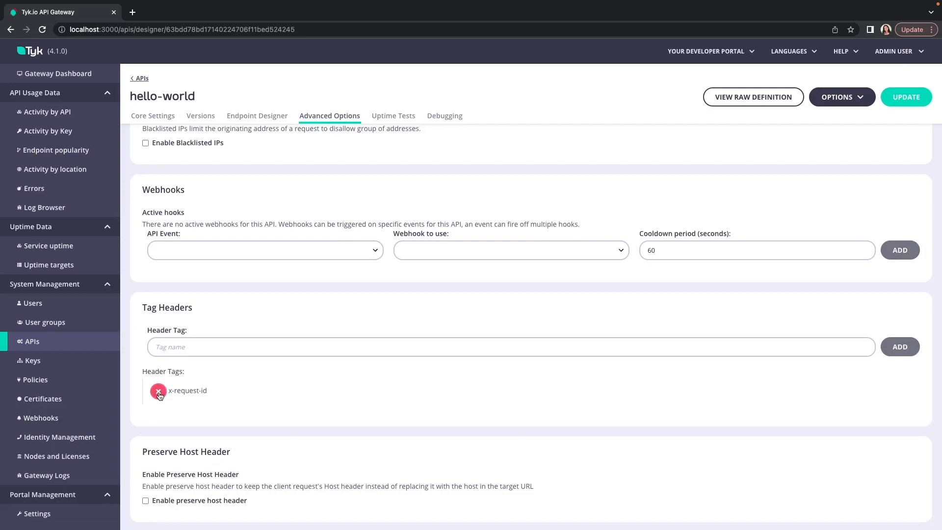
{"action": "left_click", "coordinate": [159, 396]}
Add x-request-id as a header tag for the hello-world API and update the API
{"action": "left_click", "coordinate": [205, 346]}
{"action": "type", "text": "x-"}
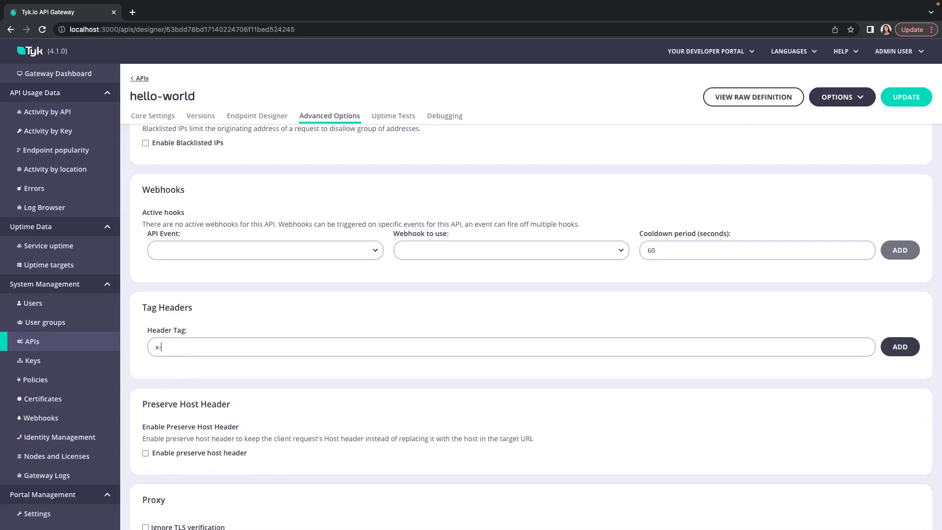
{"action": "type", "text": "request-id"}
{"action": "left_click", "coordinate": [900, 347]}
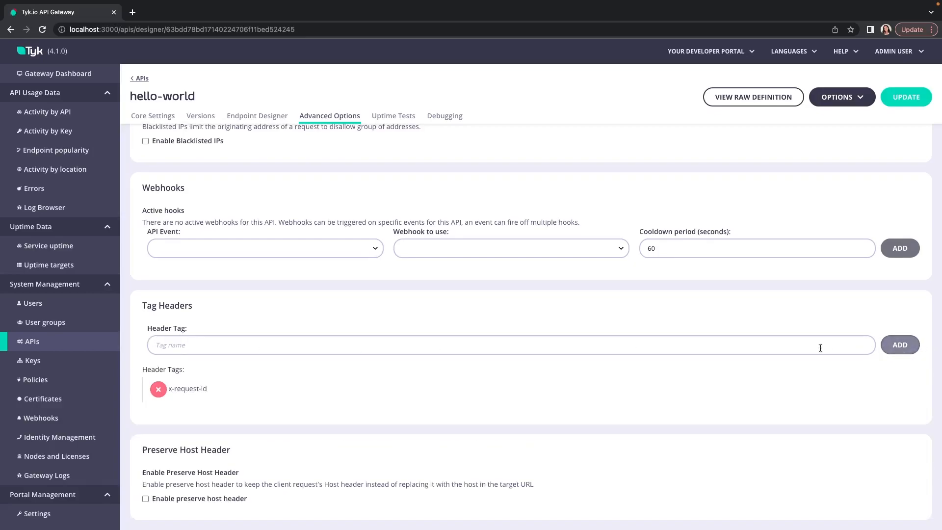
{"action": "scroll", "coordinate": [911, 104], "scroll_direction": "down", "scroll_amount": 1}
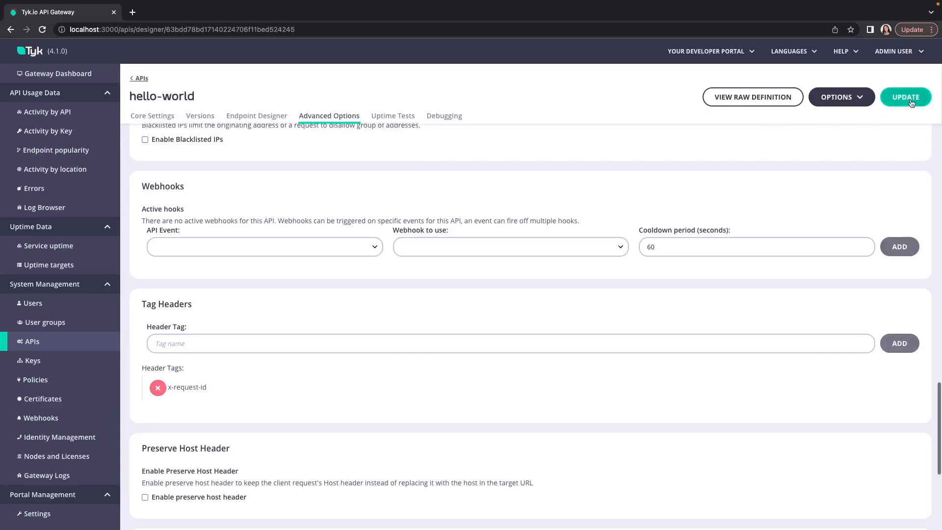
{"action": "left_click", "coordinate": [910, 101]}
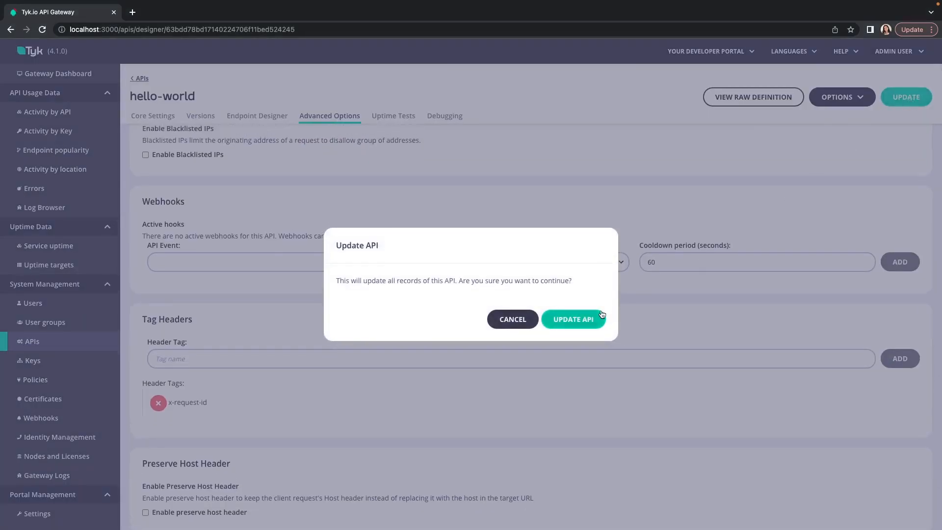
{"action": "left_click", "coordinate": [589, 319]}
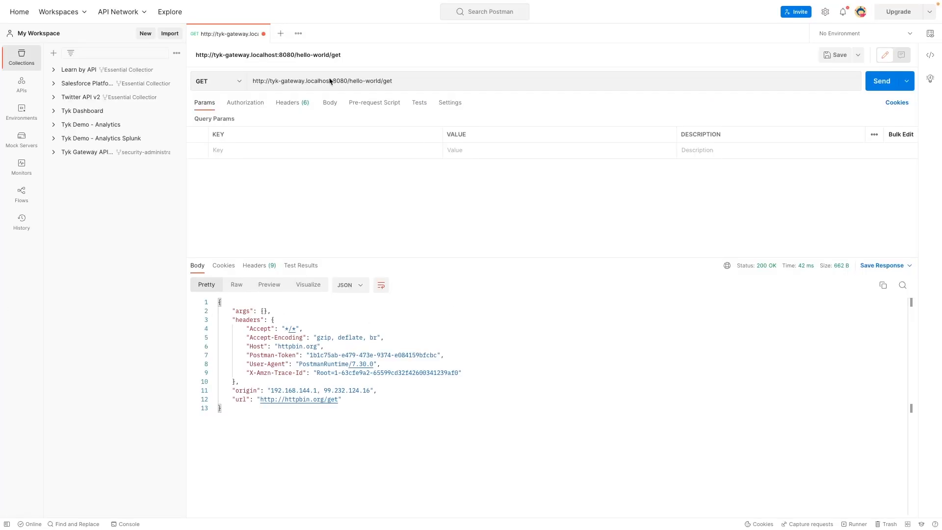
Switch to Postman and add an x-request-id header with the value tyk123 to the hello-world/get request
{"action": "left_click", "coordinate": [290, 103]}
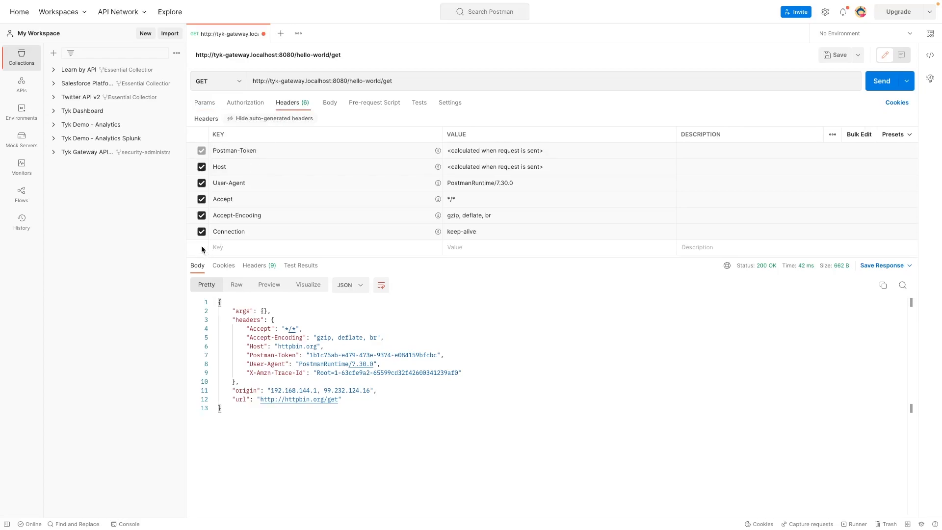
{"action": "left_click", "coordinate": [242, 245]}
{"action": "type", "text": "x-"}
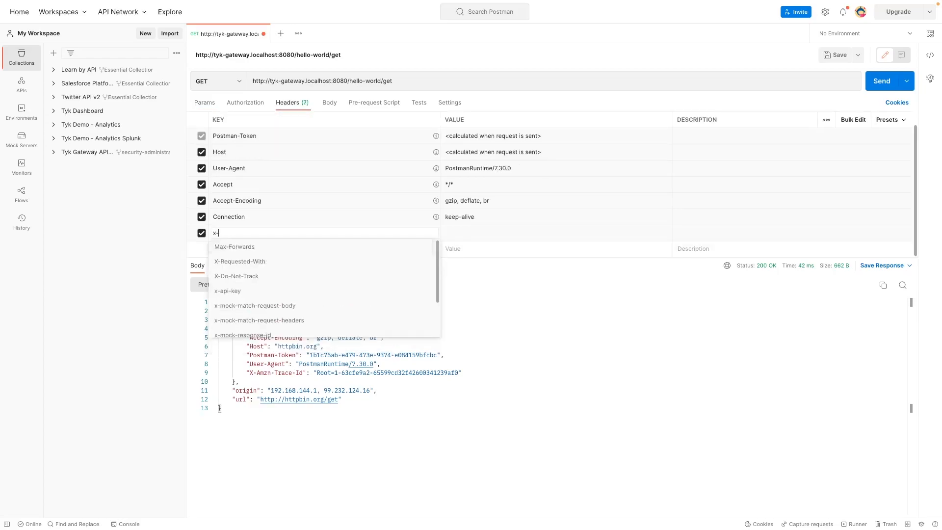
{"action": "type", "text": "request-id"}
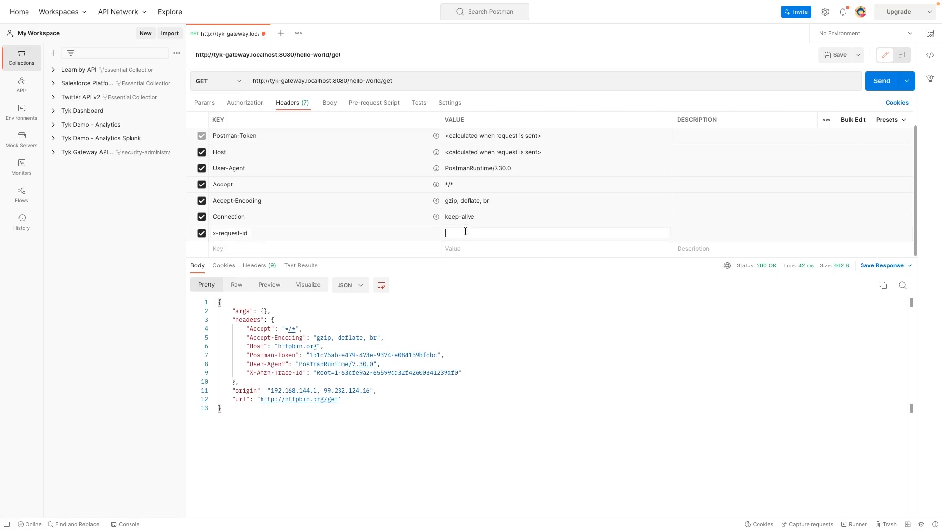
{"action": "type", "text": "tyk123"}
Send the hello-world/get request with the custom header three times
{"action": "left_click", "coordinate": [881, 83]}
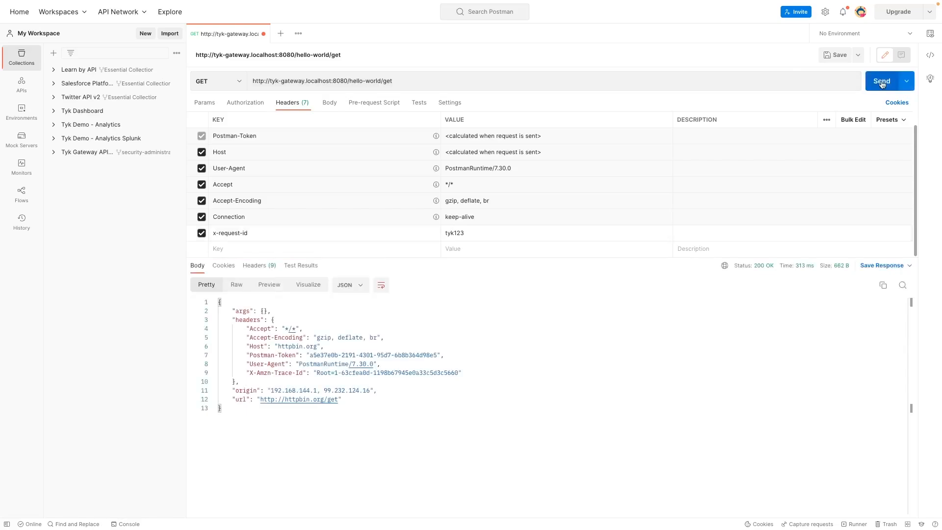
{"action": "left_click", "coordinate": [881, 82]}
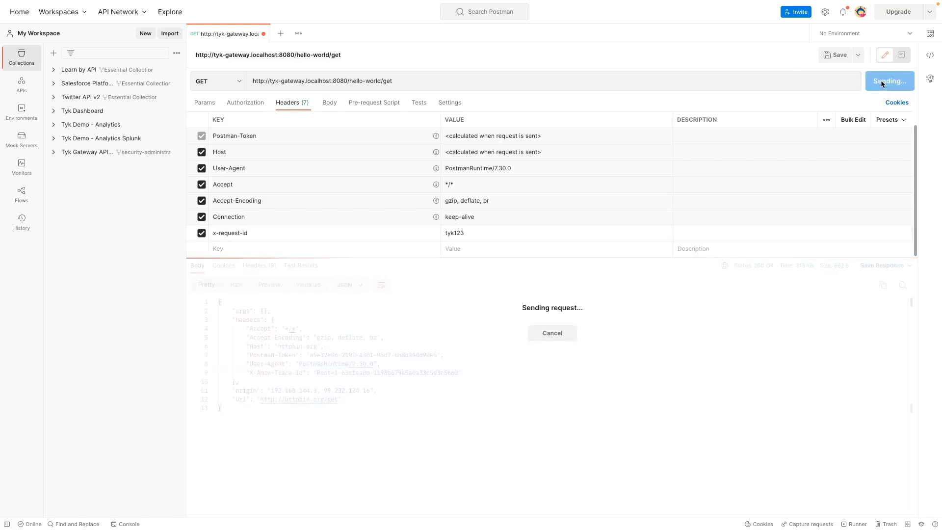
{"action": "left_click", "coordinate": [882, 84]}
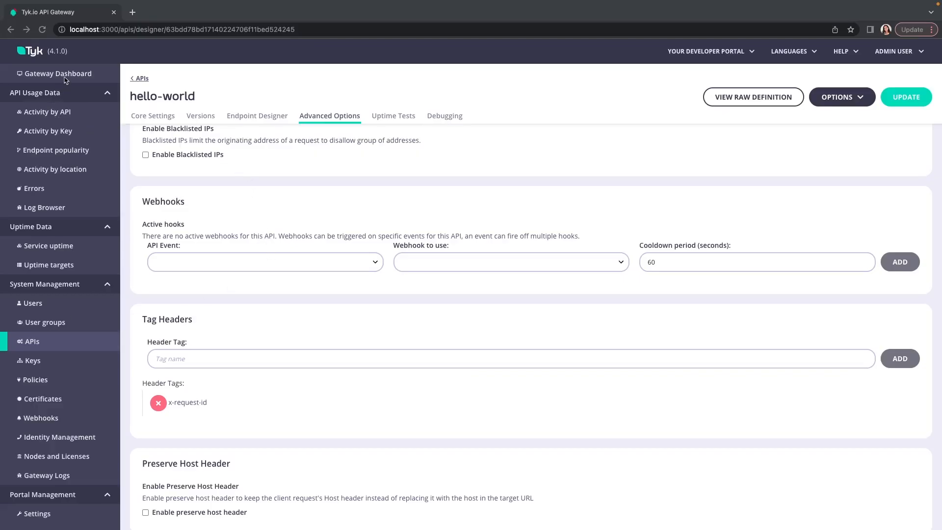
Switch back to the Tyk dashboard, open the Log Browser and examine the tags in the latest /get request's gateway metadata
{"action": "left_click", "coordinate": [47, 209]}
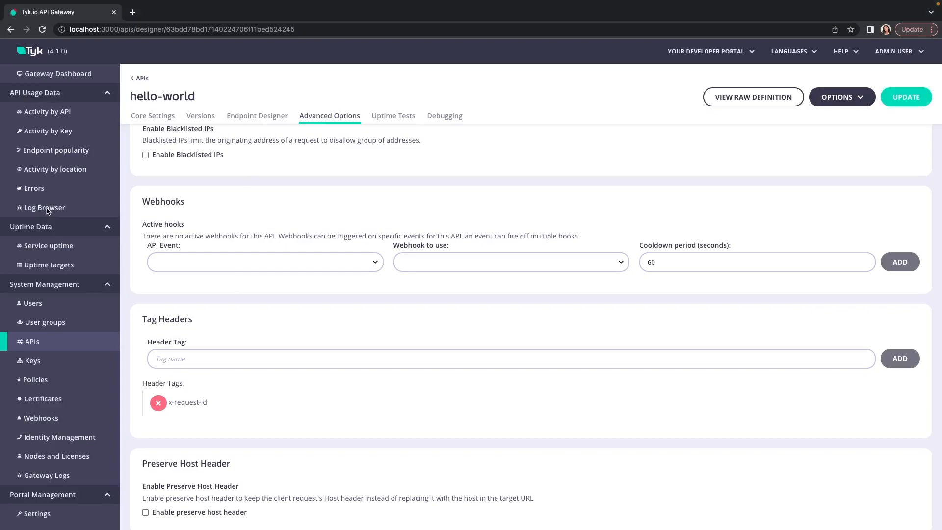
{"action": "left_click", "coordinate": [58, 208]}
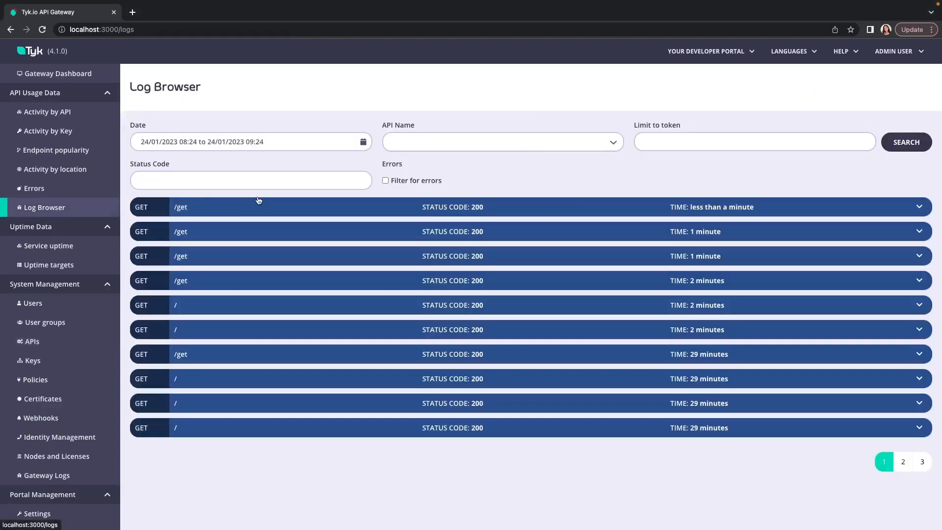
{"action": "left_click", "coordinate": [186, 208]}
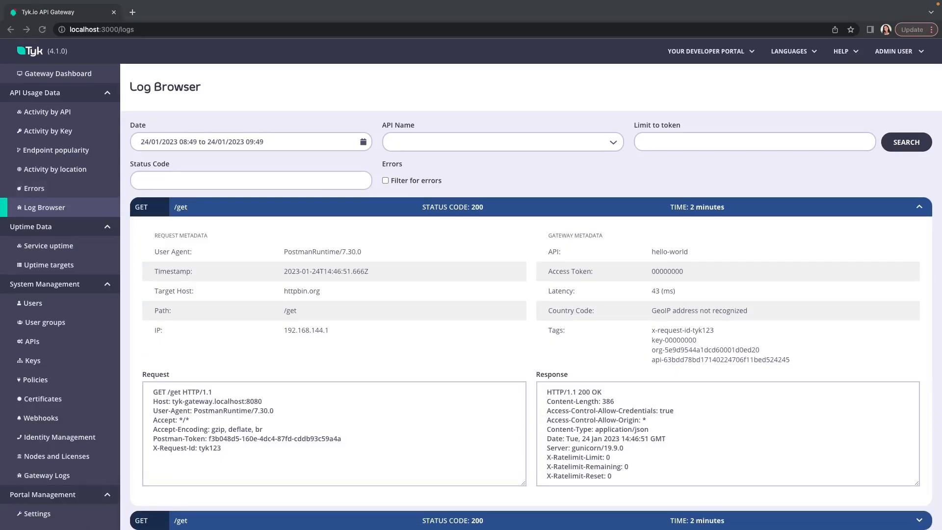
{"action": "left_click", "coordinate": [723, 330]}
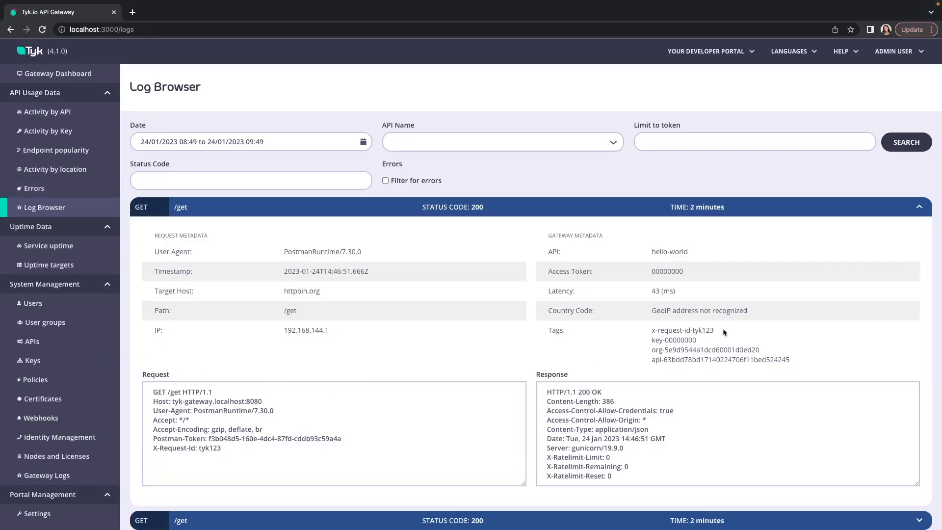
{"action": "left_click_drag", "start_coordinate": [720, 328], "coordinate": [539, 331]}
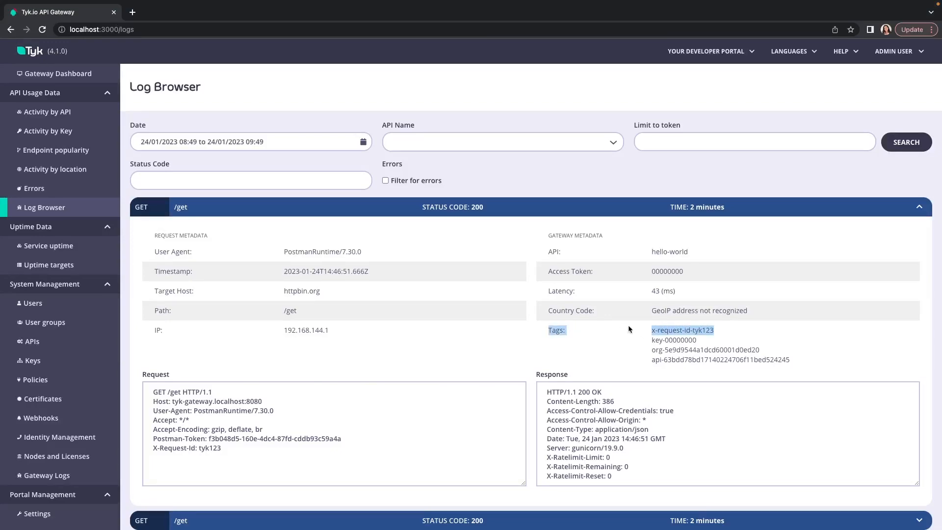
{"action": "left_click", "coordinate": [732, 336]}
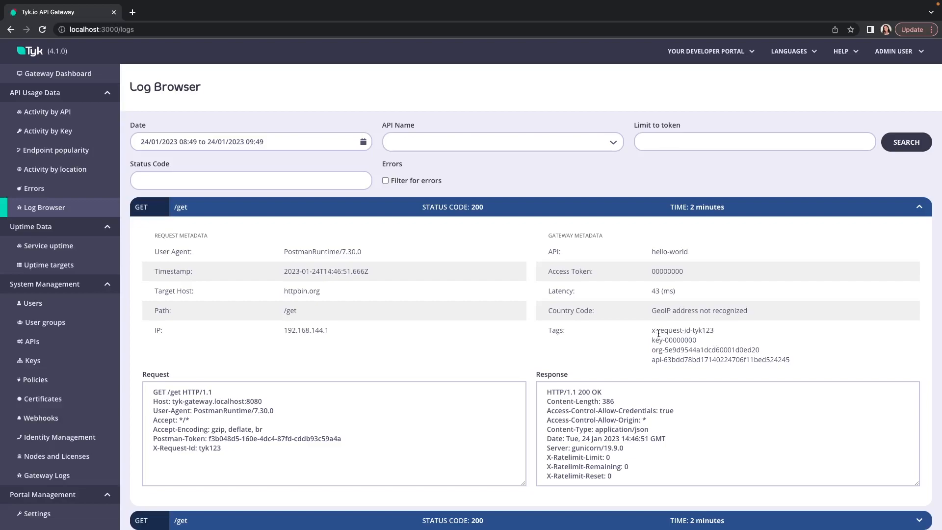
Open the API Activity Dashboard, view its option for filtering by tag and close the filter without applying it
{"action": "left_click", "coordinate": [59, 75]}
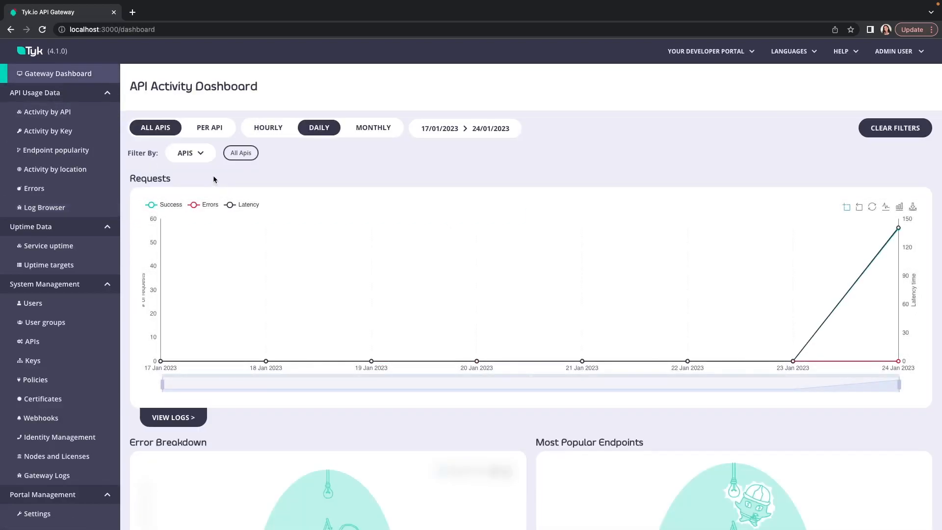
{"action": "left_click", "coordinate": [207, 161]}
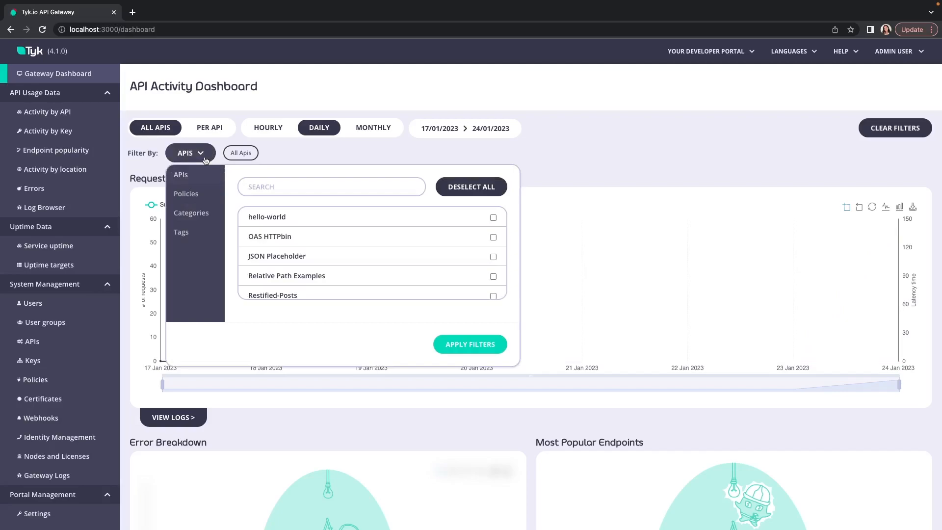
{"action": "left_click", "coordinate": [189, 234]}
{"action": "left_click", "coordinate": [275, 186]}
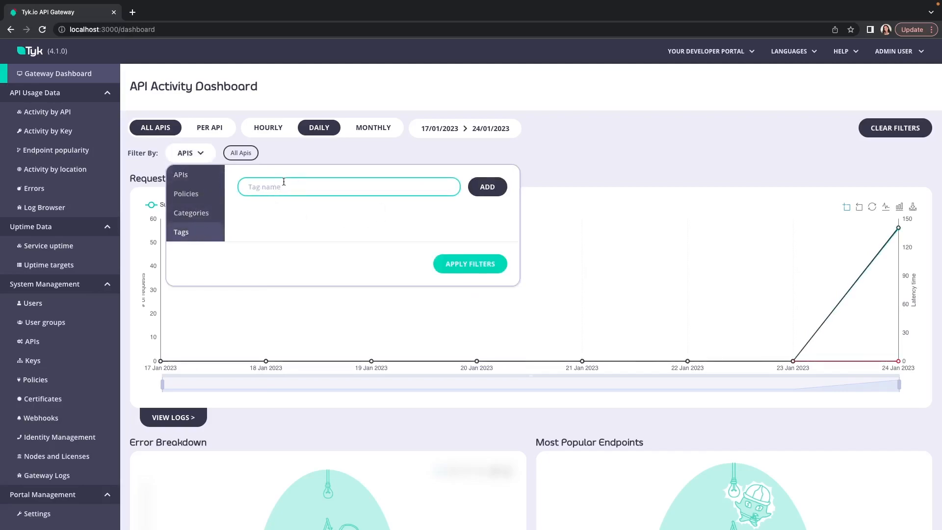
{"action": "left_click", "coordinate": [282, 160]}
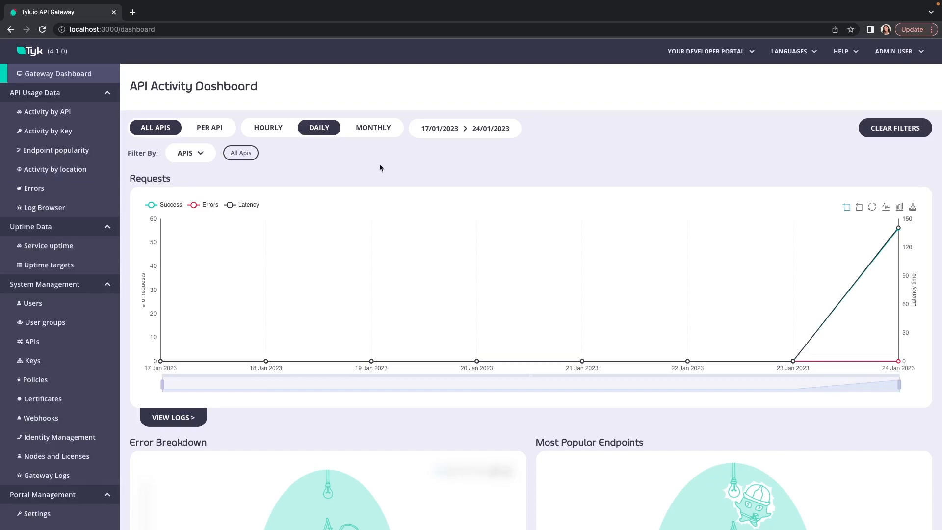
Switch to the tyk.io/sign-up page and view the Open Source, Cloud and Self-Managed deployment choices
{"action": "key", "text": "ctrl+Up"}
{"action": "left_click", "coordinate": [580, 31]}
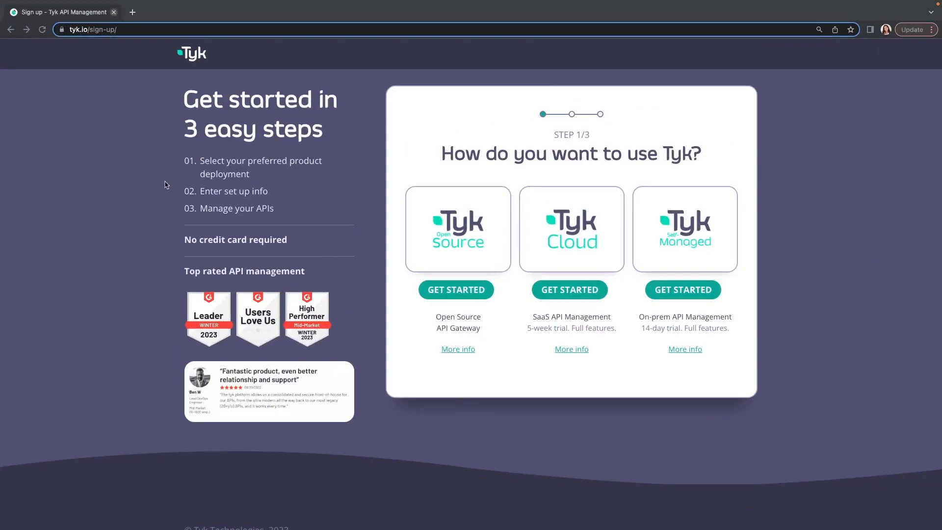
{"action": "left_click", "coordinate": [617, 336]}
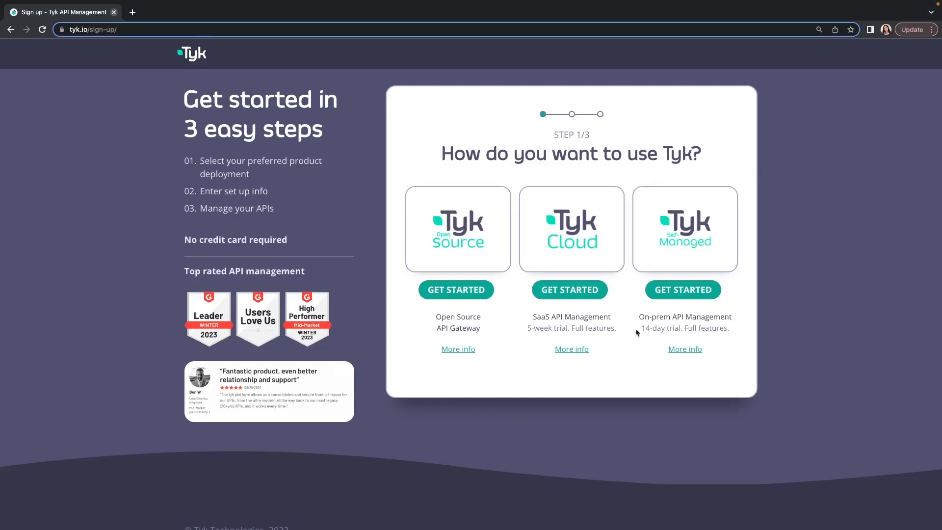